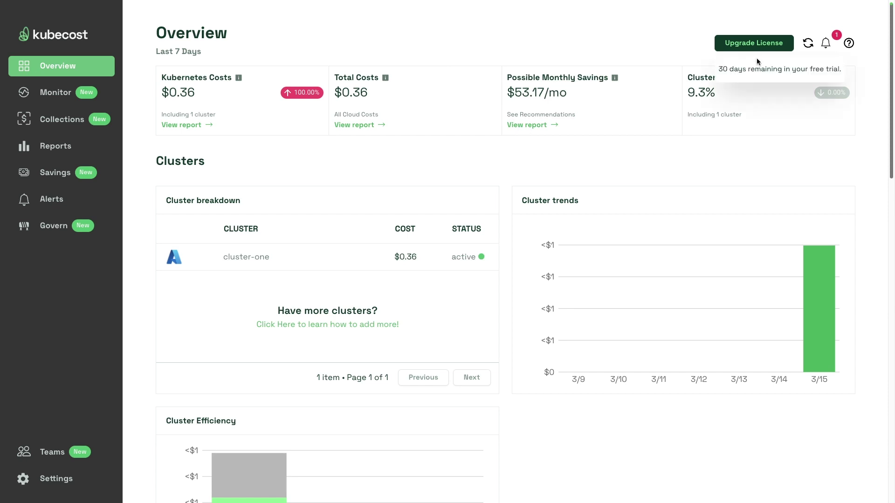
Step: Review the cost allocations by namespace and open the Savings insights
mouse_move(764, 80)
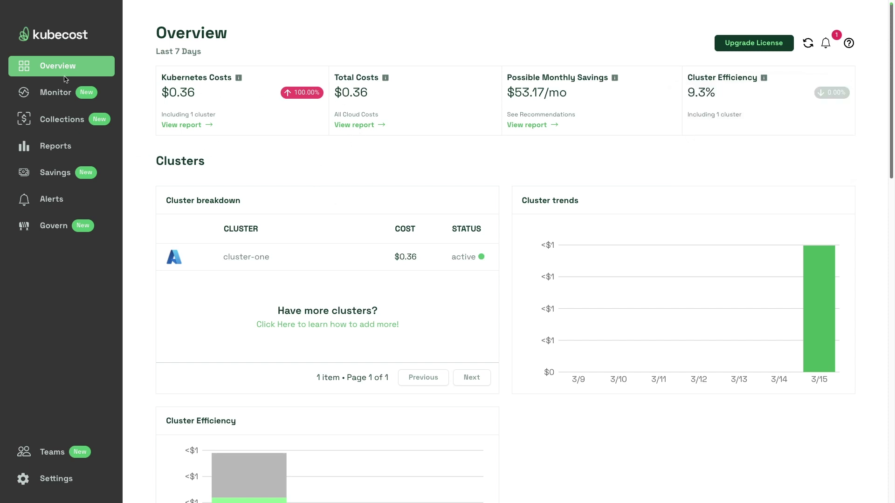
left_click(60, 93)
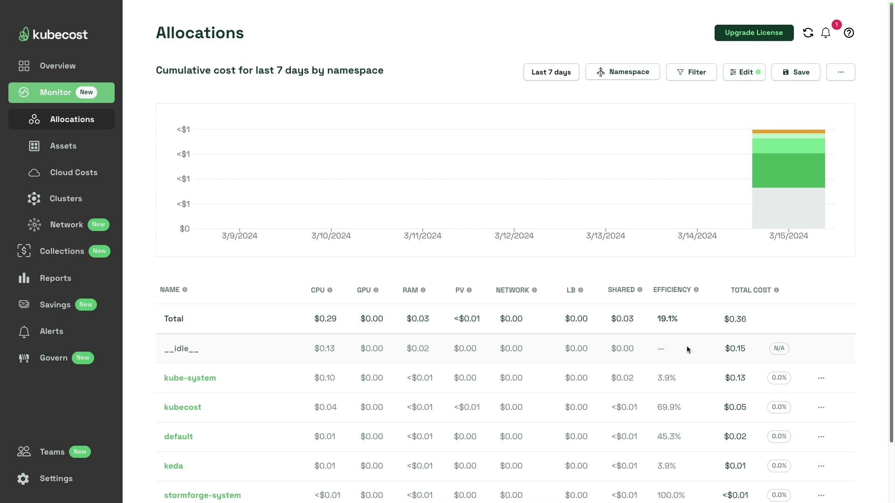
left_click(65, 199)
left_click(291, 155)
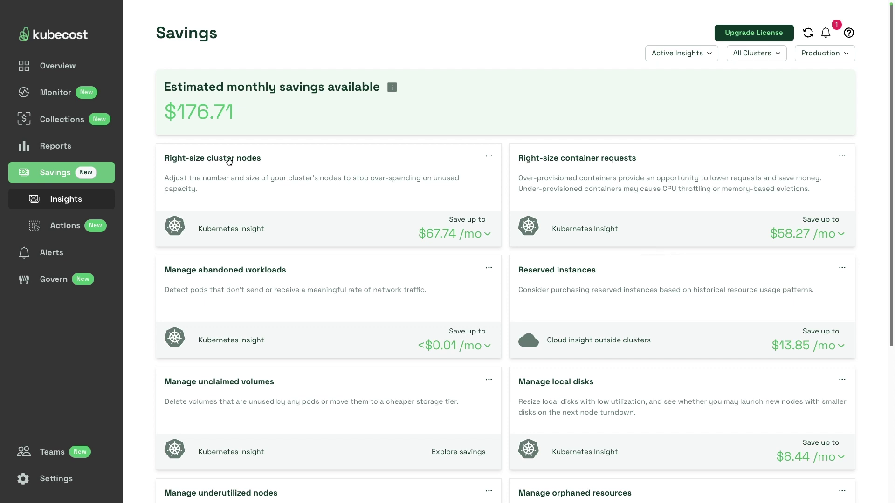
Step: Open the right-size cluster nodes recommendations, show the optimization inputs, and compare current and recommended CPU before returning to Savings
left_click(259, 161)
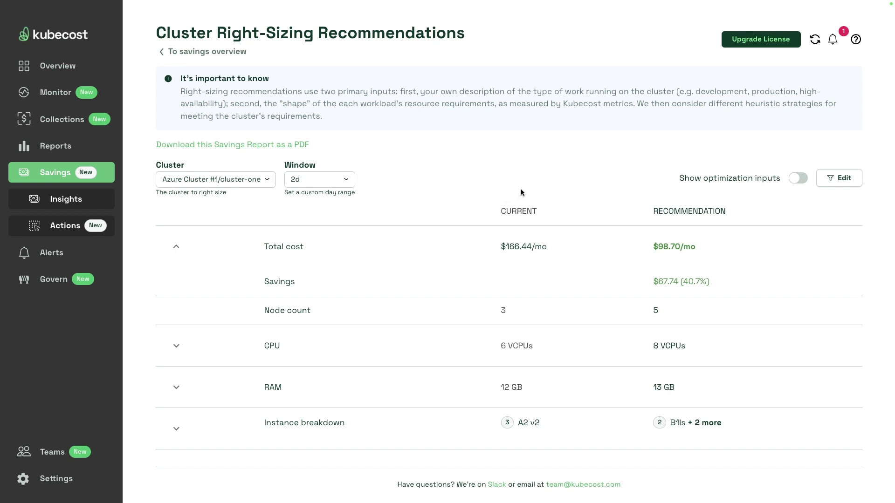
left_click(798, 180)
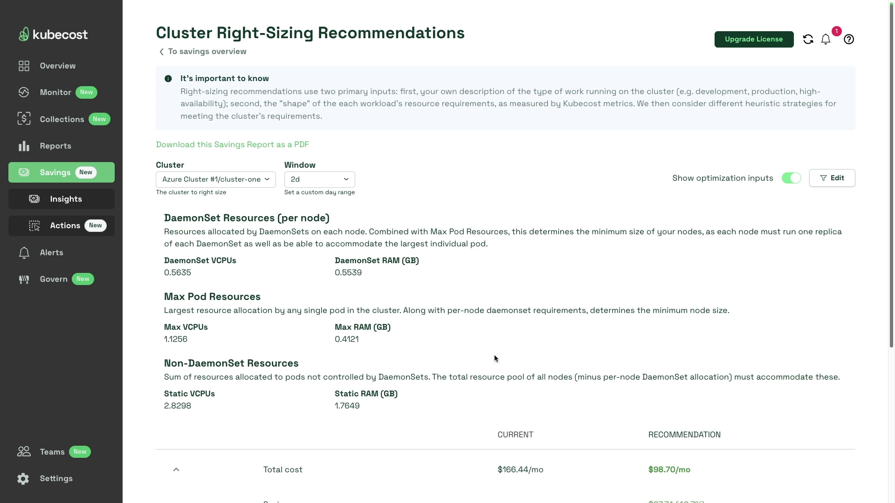
scroll(527, 286, "down", 5)
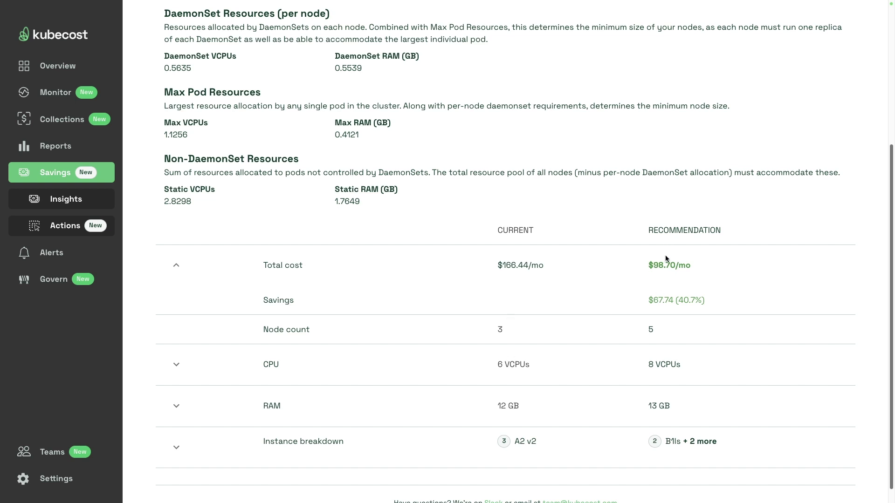
left_click_drag(496, 366, 522, 366)
left_click_drag(646, 366, 690, 366)
scroll(665, 387, "up", 3)
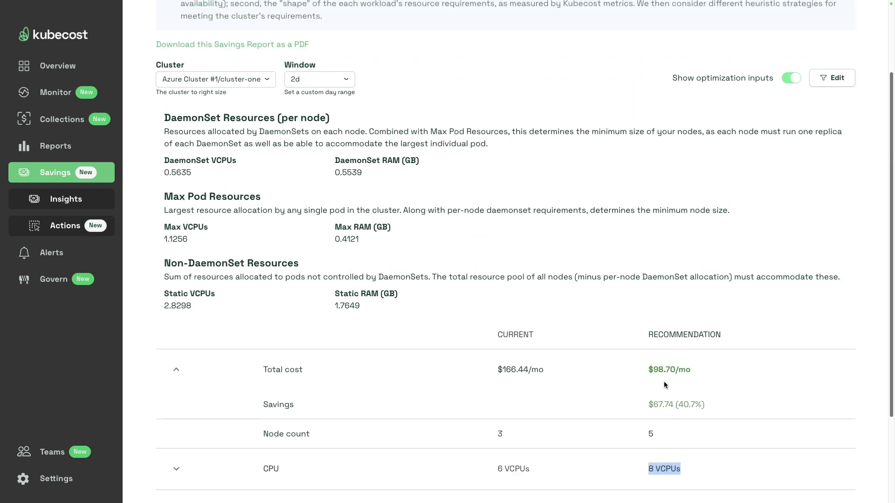
scroll(663, 382, "up", 2)
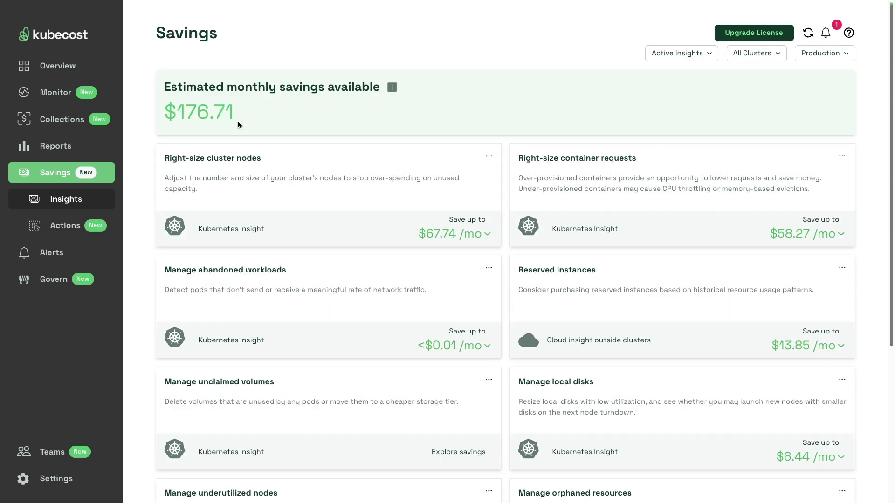
Step: Change the Allocations report's chart to Cost Forecast and review the cost metric options, leaving the metric at Cumulative Cost
left_click(56, 94)
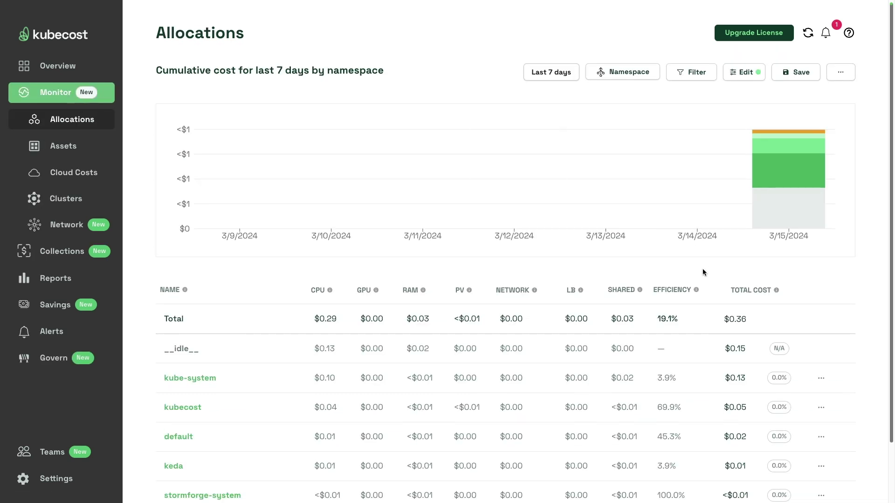
left_click(749, 74)
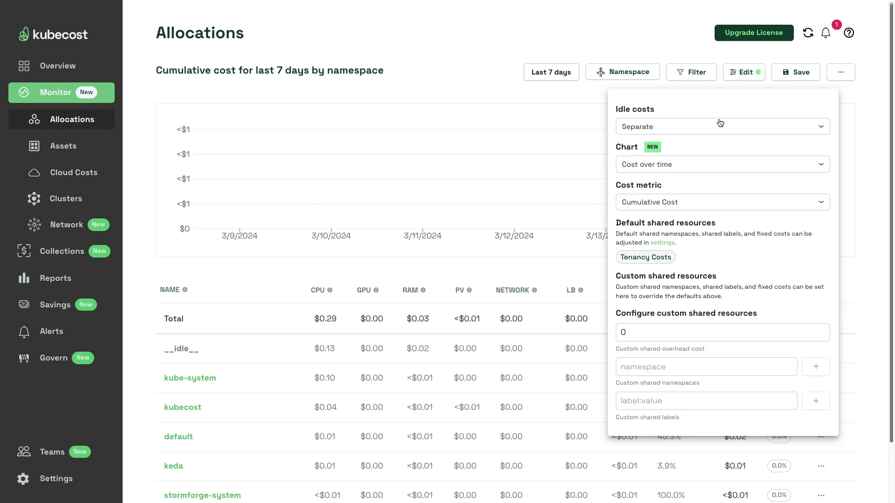
left_click(684, 167)
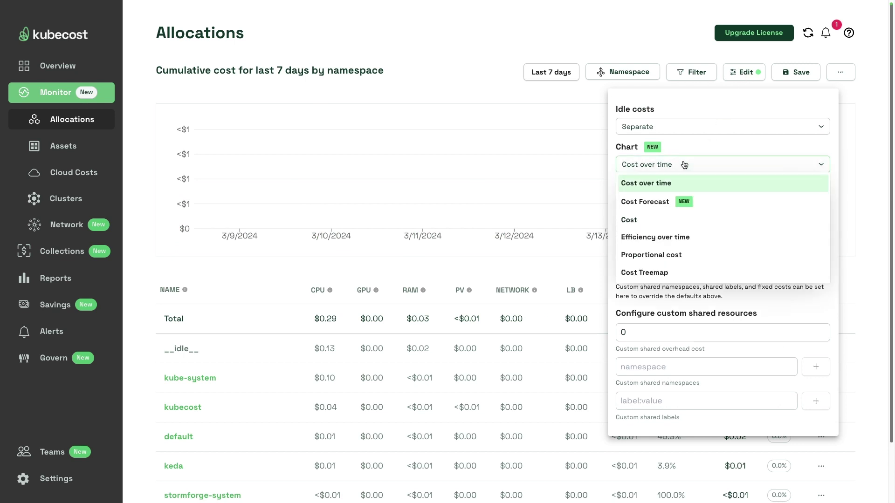
left_click(661, 205)
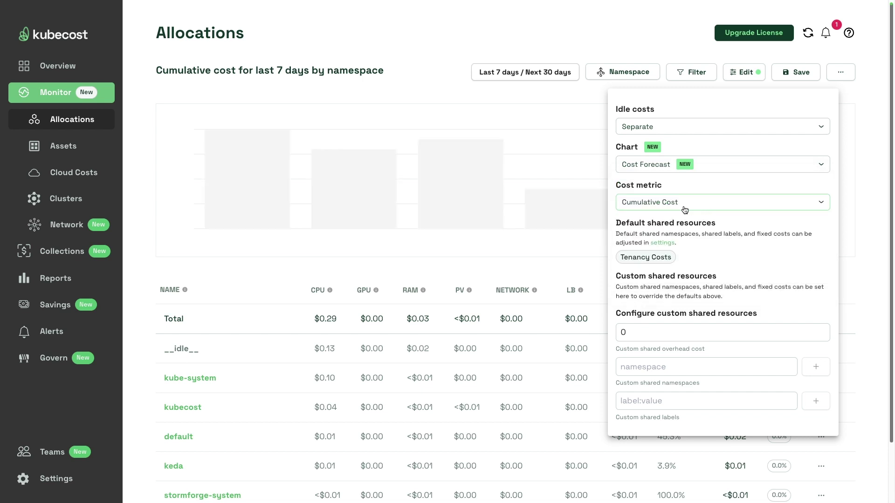
left_click(693, 207)
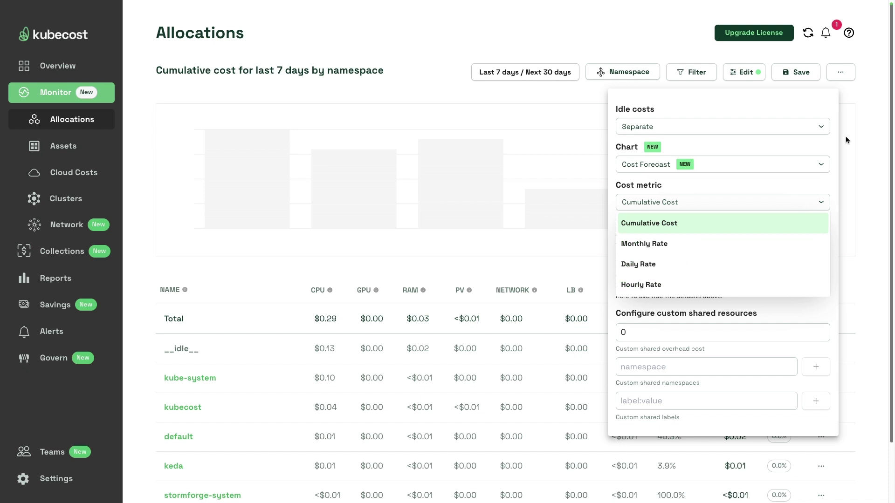
left_click(859, 113)
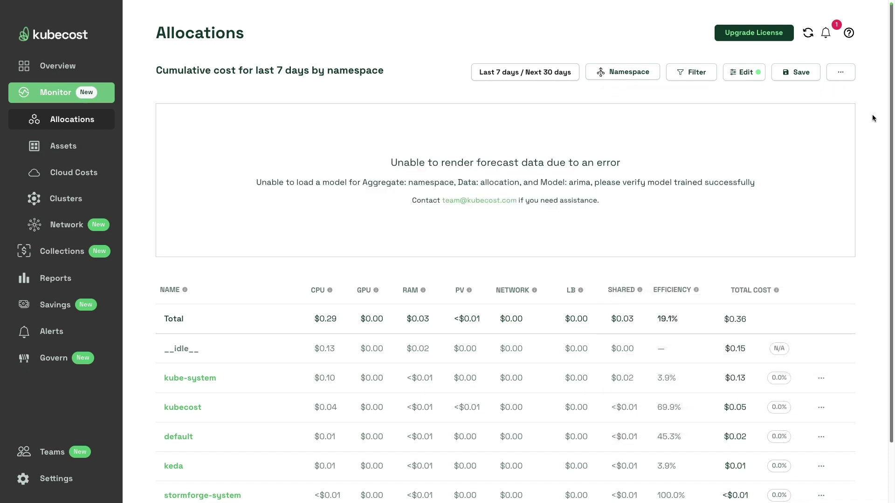
Step: Read the message in the forecast chart area and the date range in the report heading
left_click_drag(446, 162, 637, 162)
left_click(642, 165)
left_click_drag(623, 183, 758, 183)
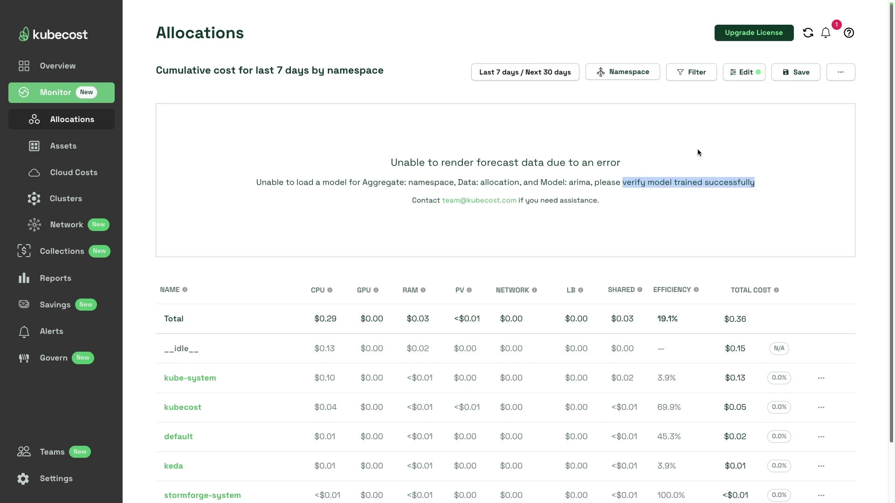
left_click(697, 149)
left_click_drag(381, 71, 239, 71)
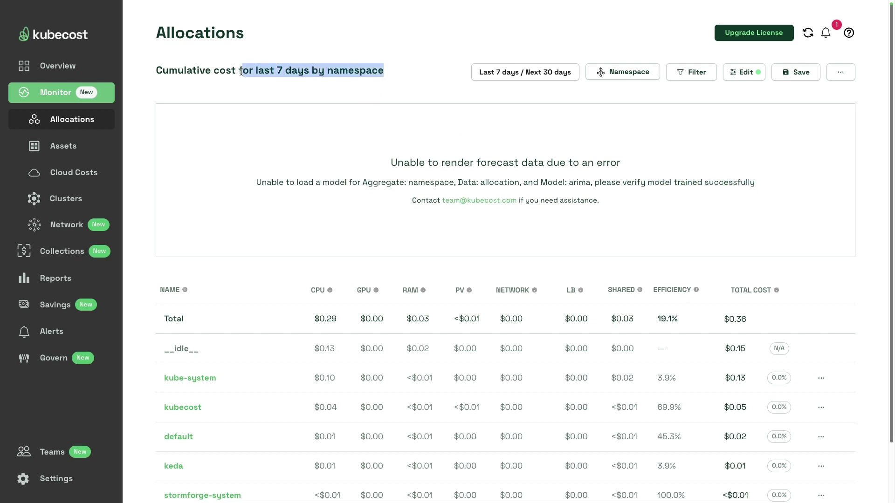
left_click(337, 72)
Step: Set the realized spend window of the Allocations report to Today
left_click(543, 75)
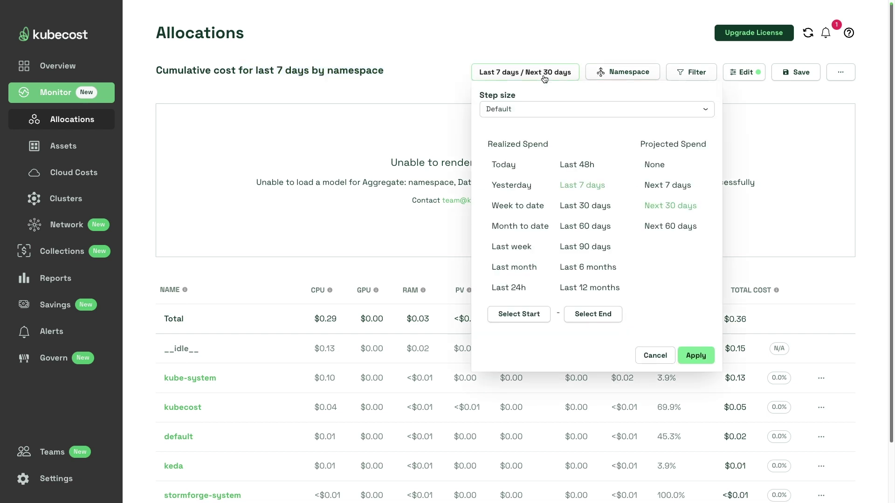
left_click(503, 165)
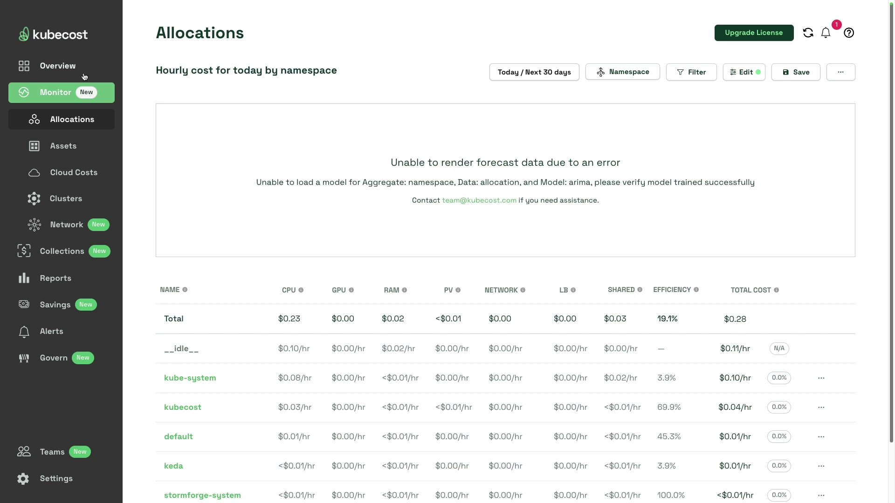
Step: Return to the cost Overview and examine the Possible Monthly Savings figure
left_click(57, 66)
left_click_drag(570, 94, 508, 79)
left_click(593, 101)
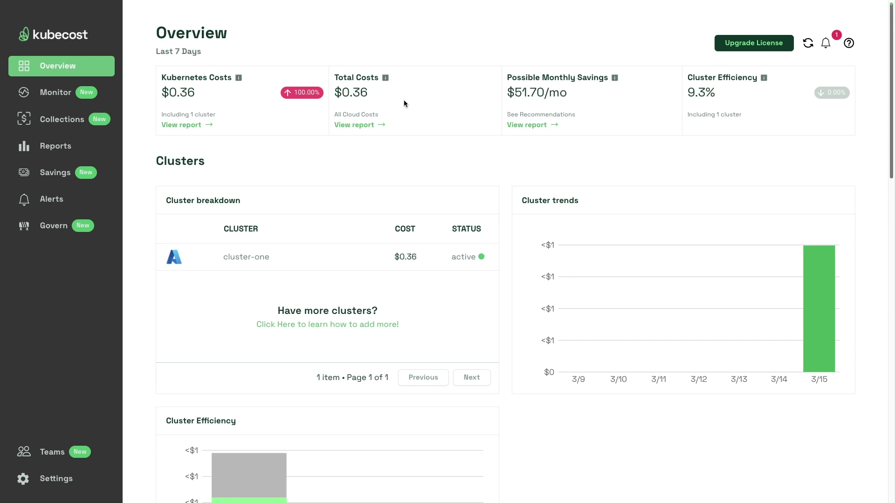
Step: Switch to StormForge and open cluster1 to review the recommendations for its namespaces
left_click(209, 36)
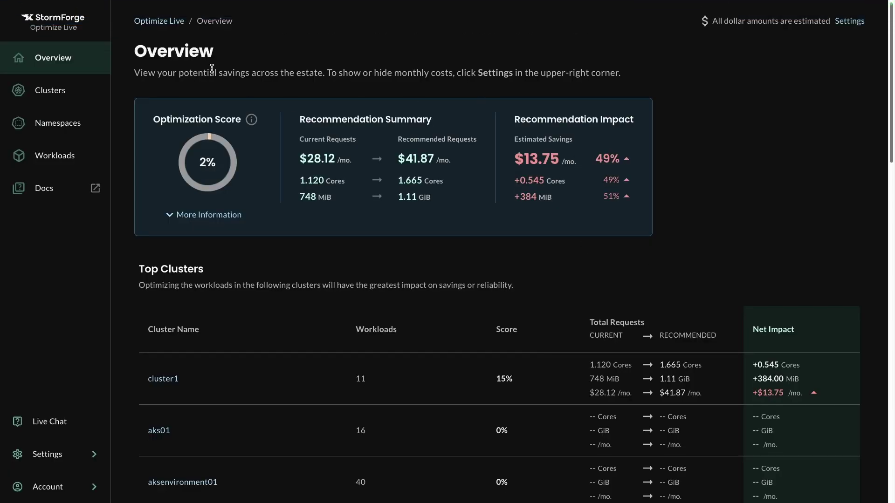
left_click(168, 378)
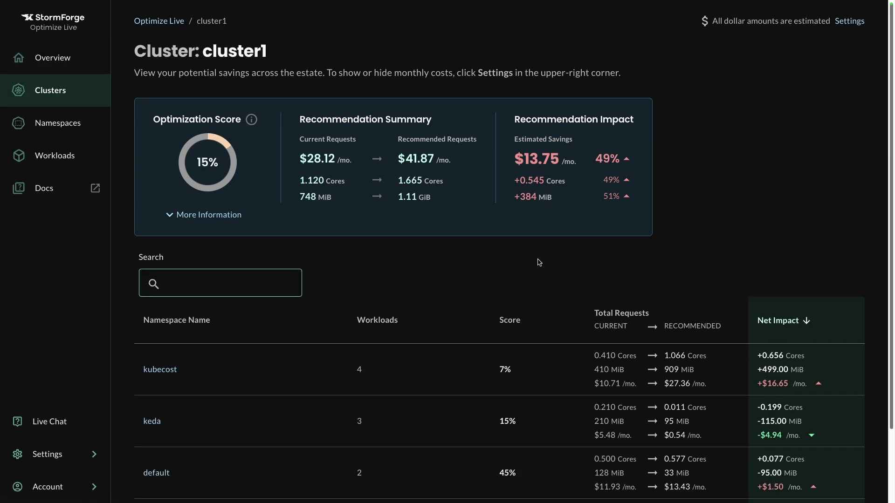
scroll(169, 360, "down", 1)
scroll(171, 360, "down", 2)
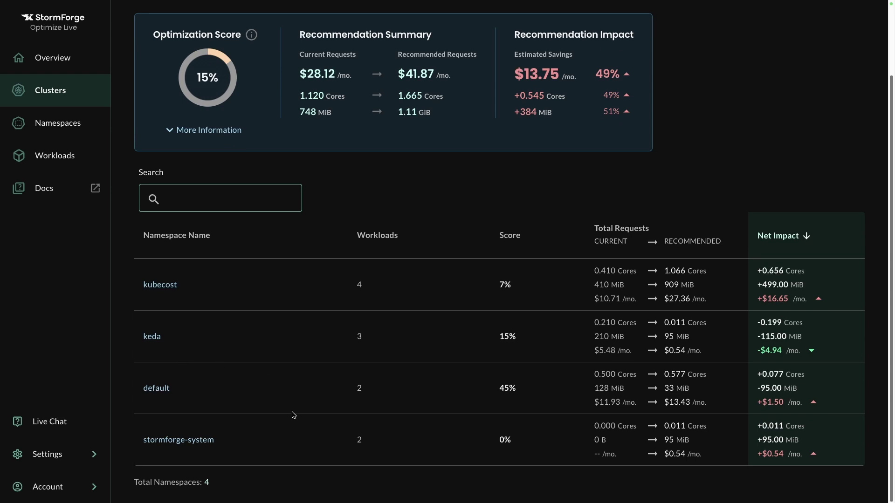
Step: Open the optlive-showcase-app deployment from the workloads list and examine its monthly cost impact with optimization
left_click(55, 155)
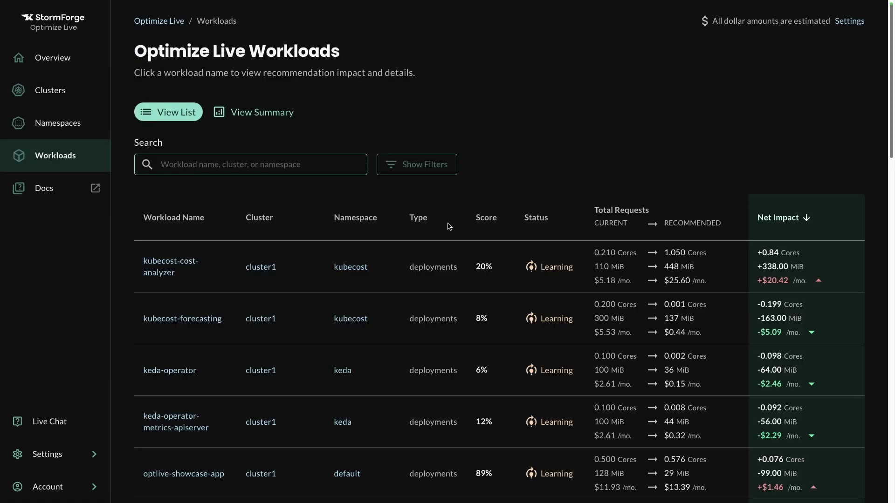
scroll(204, 373, "down", 1)
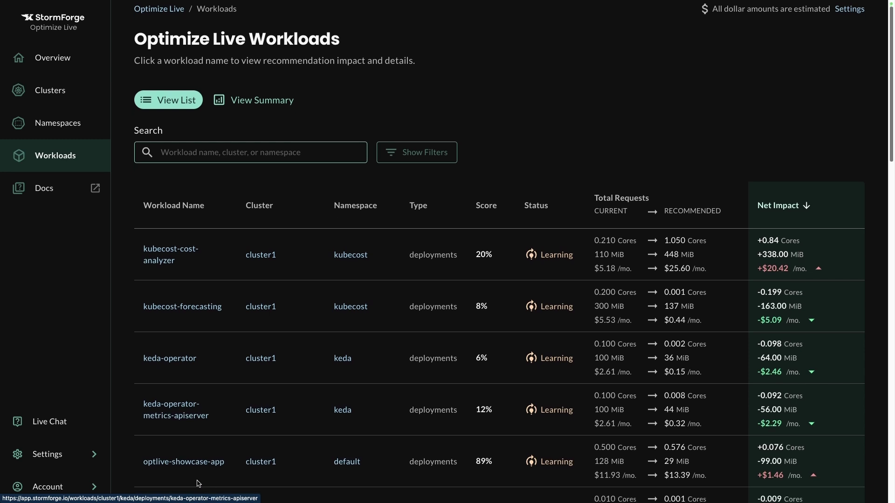
left_click(201, 462)
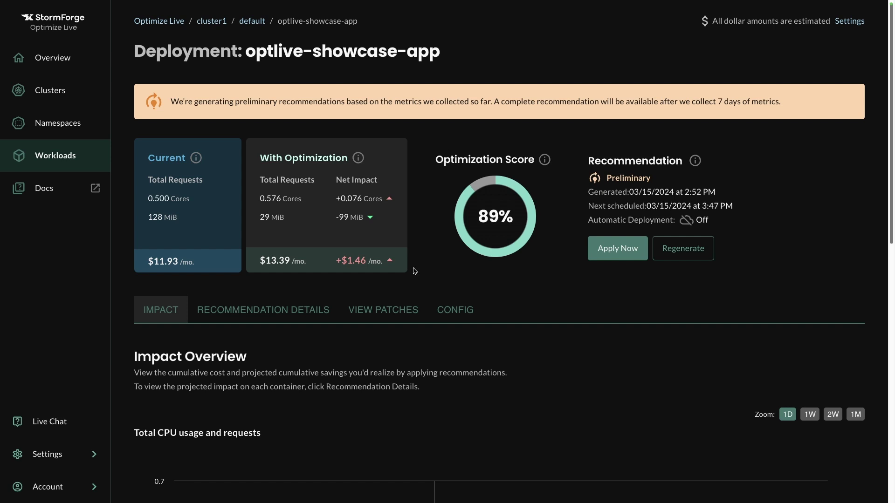
left_click_drag(341, 260, 368, 265)
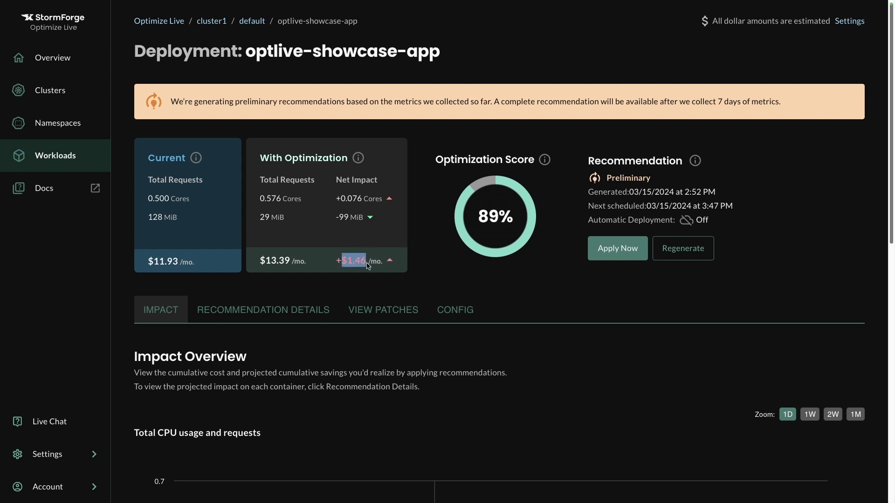
left_click(416, 263)
Step: Apply the preliminary recommendation to the optlive-showcase-app deployment and return to the StormForge overview
left_click(616, 252)
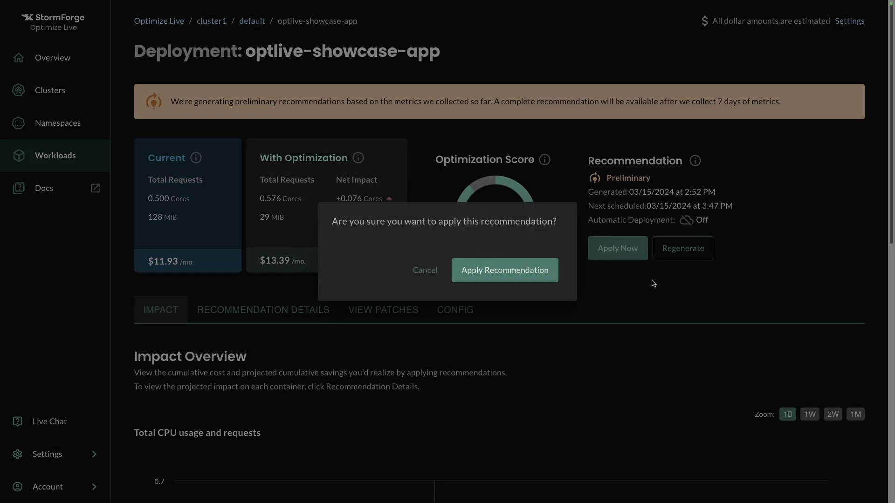
left_click(512, 271)
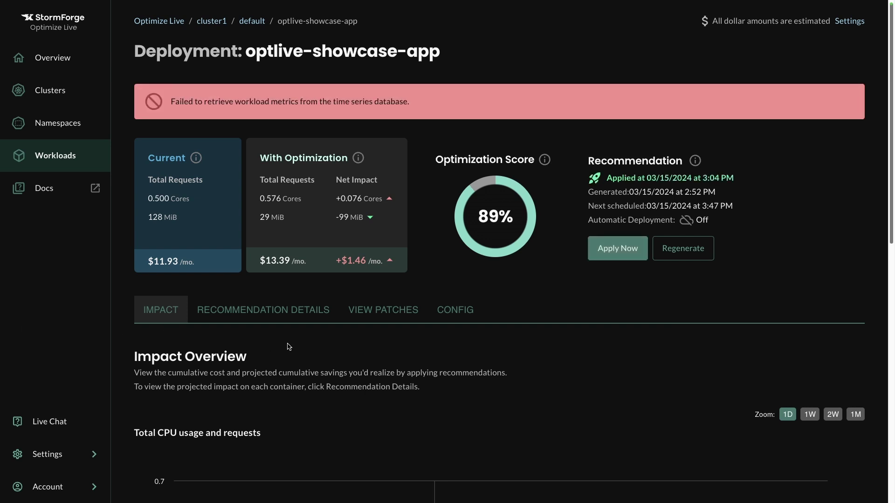
left_click_drag(697, 178, 634, 177)
left_click(647, 177)
left_click(41, 58)
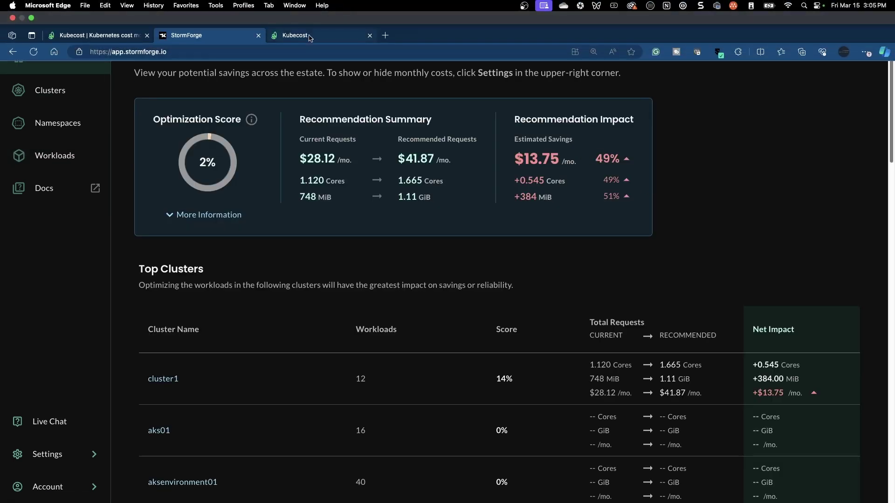
Step: Switch to Kubecost and open the Kubernetes Costs report to examine costs by namespace
left_click(310, 37)
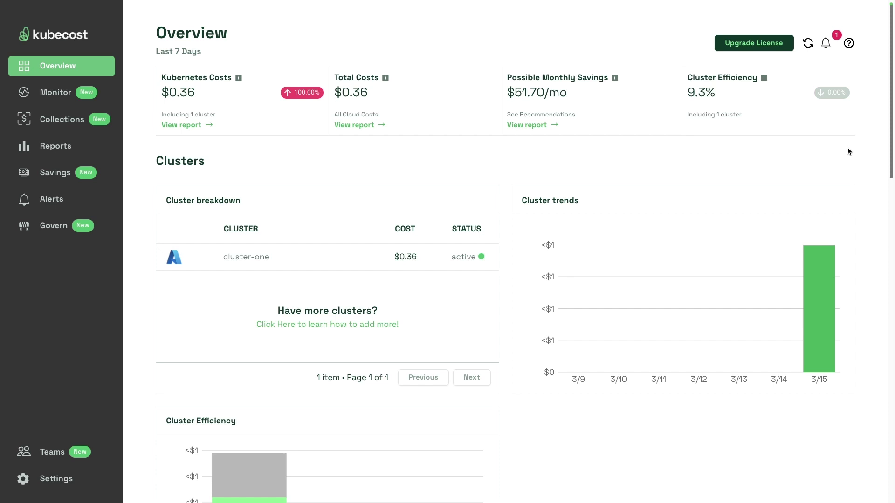
left_click(187, 124)
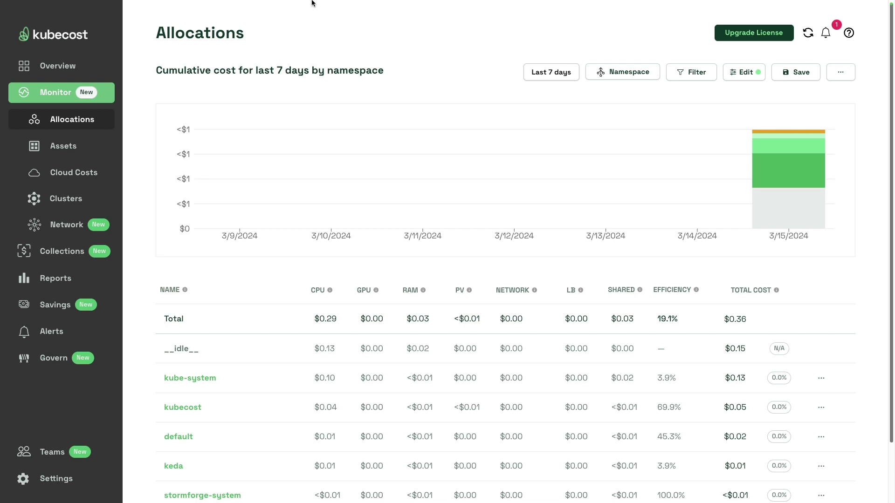
Step: Switch back to StormForge to view the estimated savings overview
mouse_move(322, 4)
left_click(205, 36)
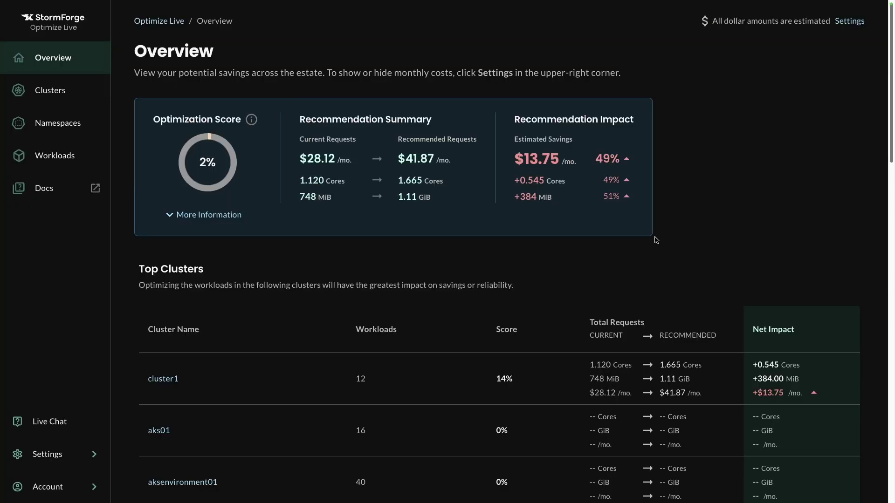